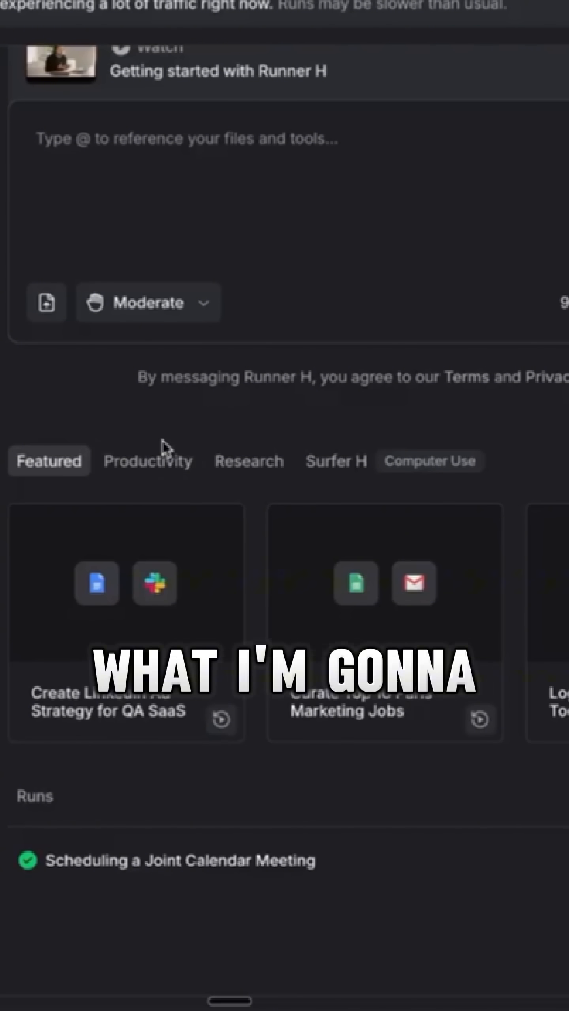
- Show the Productivity task templates above the template cards
{"action": "left_click", "coordinate": [148, 461]}
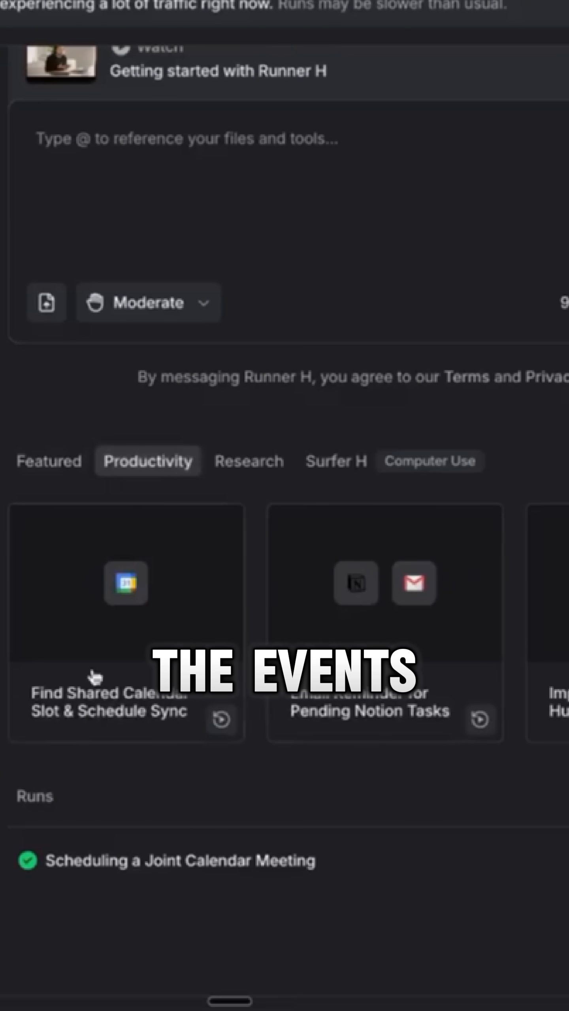
- Load the Find Shared Calendar Slot template, replace the {EMAIL} placeholder with the colleague's address and send it
{"action": "left_click", "coordinate": [385, 624]}
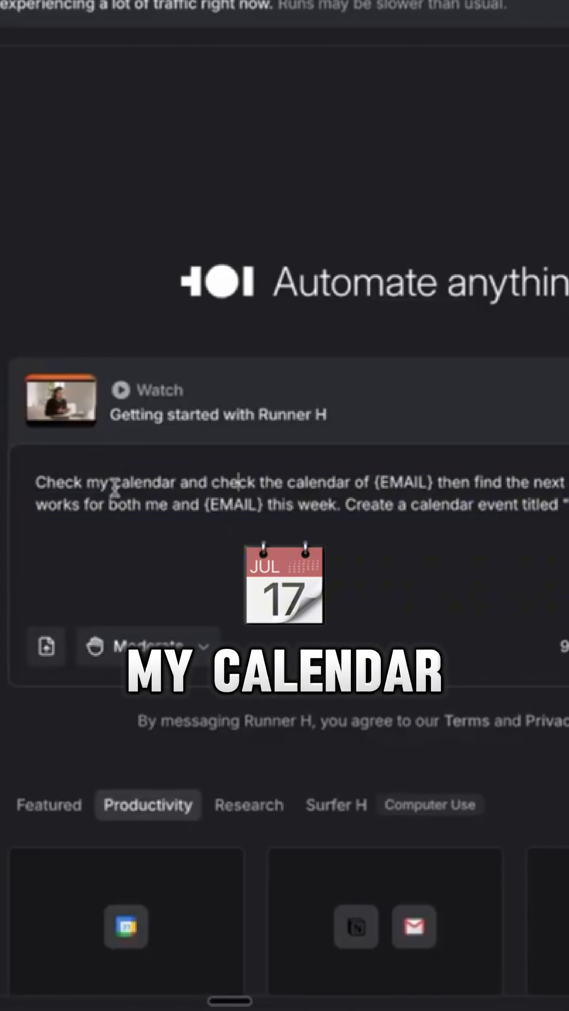
{"action": "left_click_drag", "start_coordinate": [112, 482], "coordinate": [530, 510]}
{"action": "left_click", "coordinate": [468, 500]}
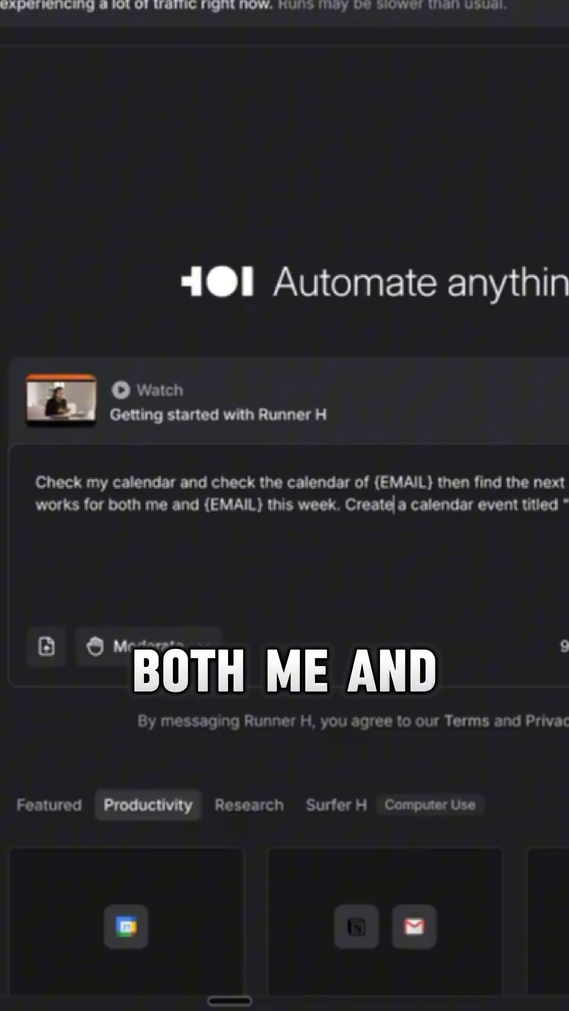
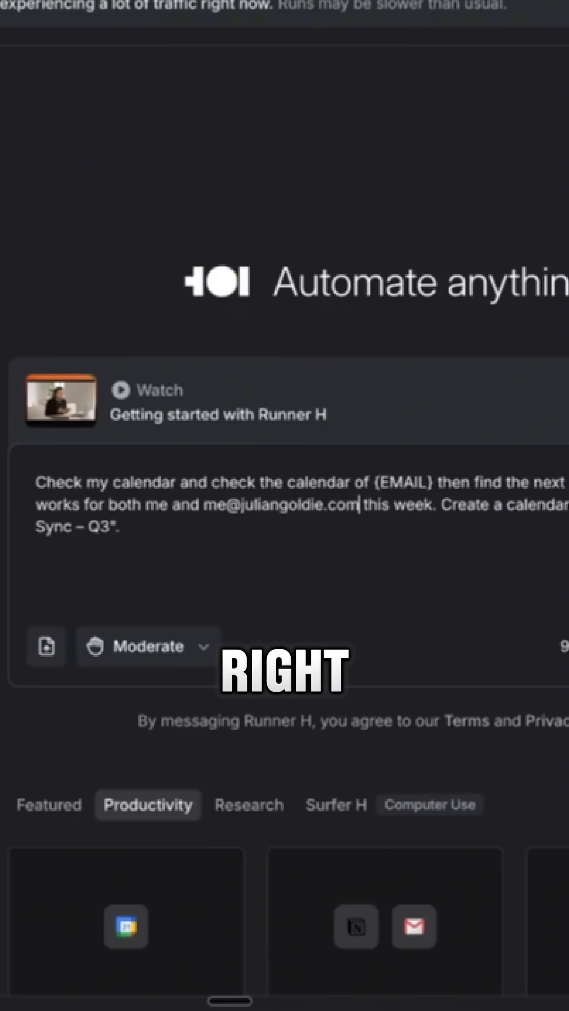
{"action": "key", "text": "Return"}
- Highlight then clear part of the sent request while the agent browses both calendars
{"action": "left_click_drag", "start_coordinate": [427, 598], "coordinate": [267, 624]}
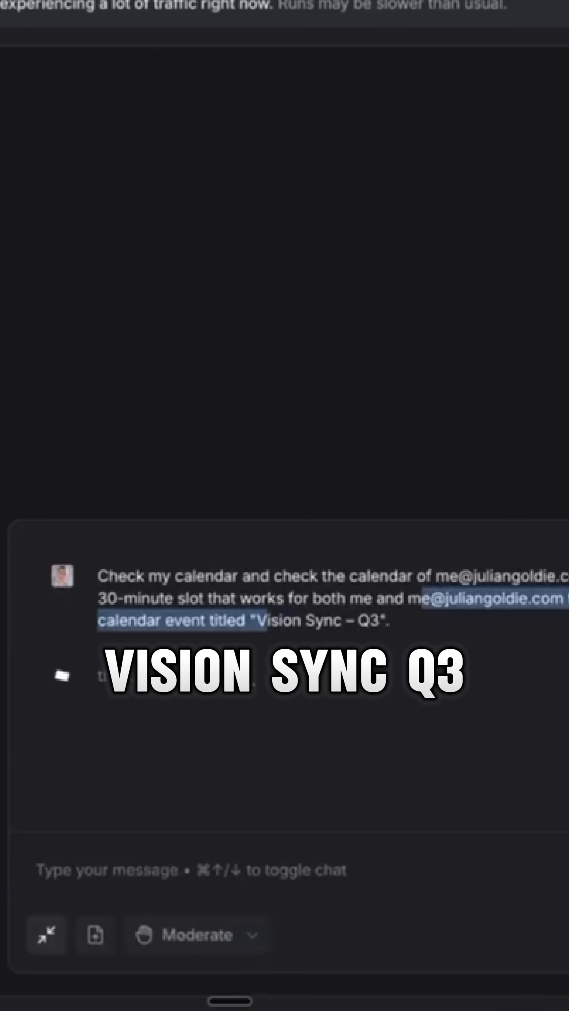
{"action": "left_click", "coordinate": [202, 522]}
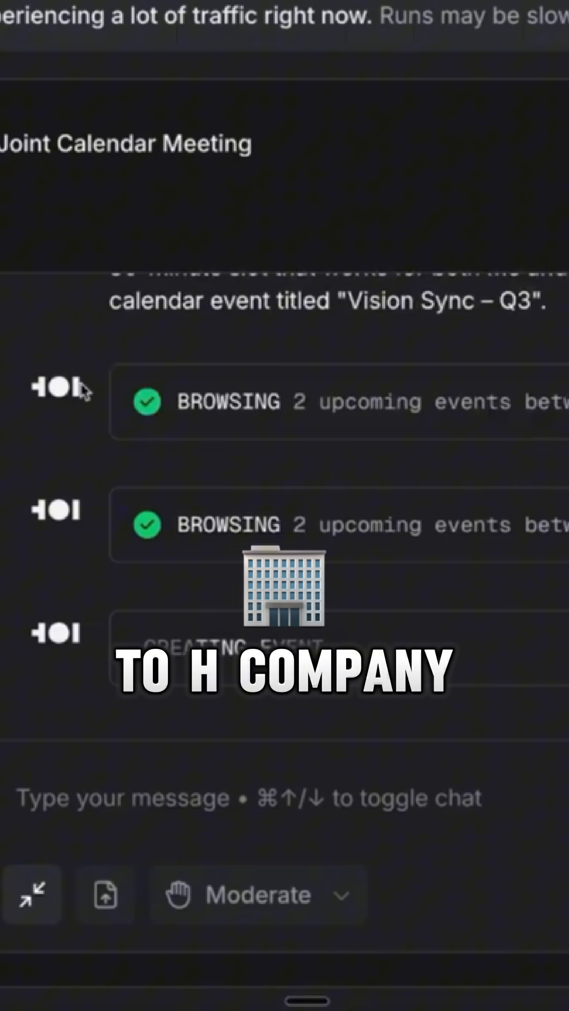
- Highlight the confirmation that Vision Sync – Q3 was created for Saturday, June 7, 2025, with its date and title details
{"action": "left_click_drag", "start_coordinate": [111, 477], "coordinate": [245, 471]}
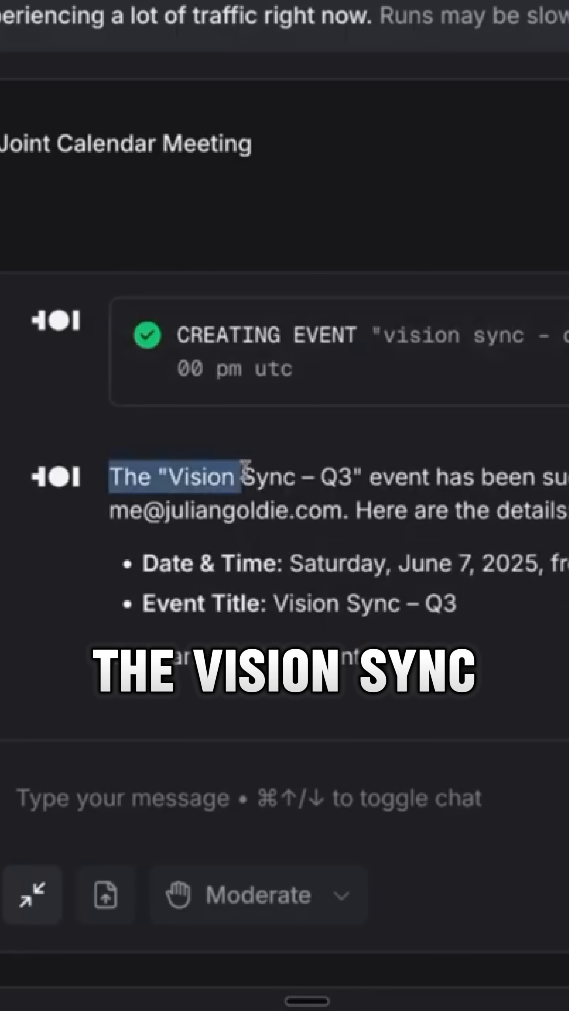
{"action": "left_click_drag", "start_coordinate": [339, 477], "coordinate": [568, 511]}
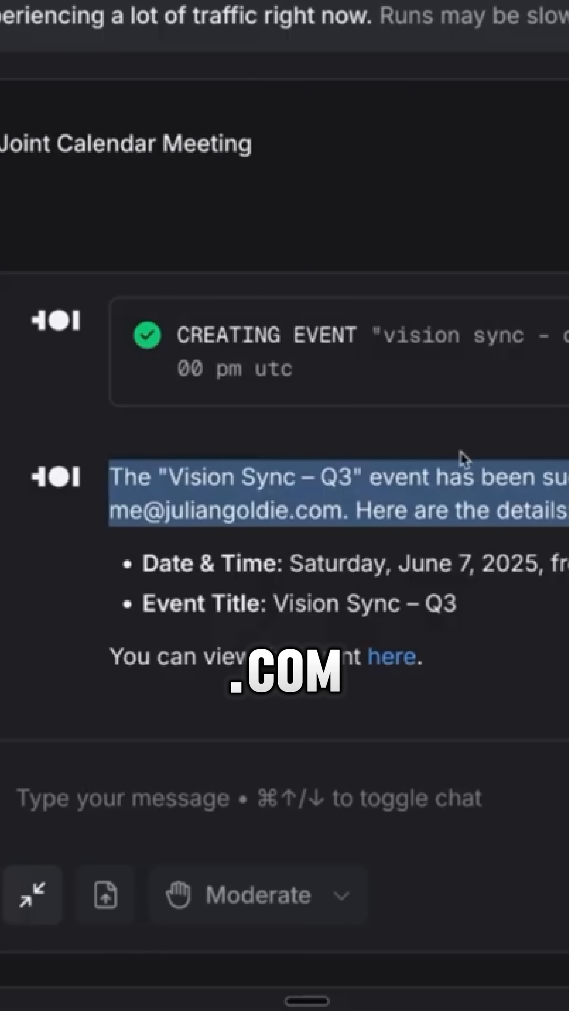
{"action": "left_click", "coordinate": [127, 552]}
{"action": "left_click_drag", "start_coordinate": [127, 554], "coordinate": [458, 604]}
{"action": "left_click", "coordinate": [237, 616]}
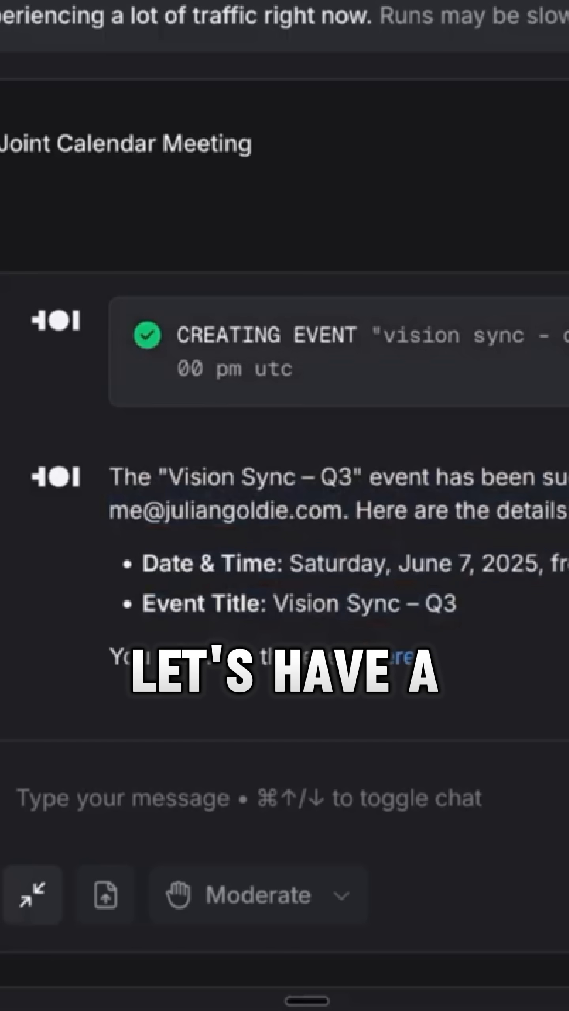